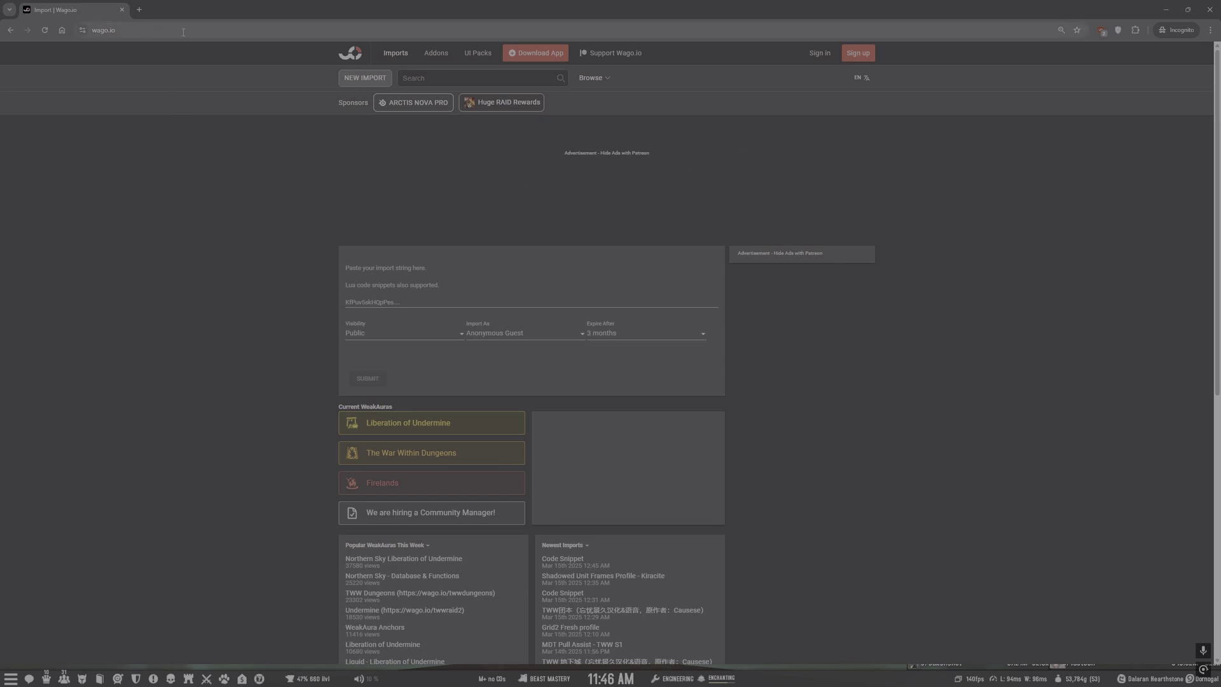
Step: Show the Wago.io Browse dropdown listing addon categories
mouse_move(594, 77)
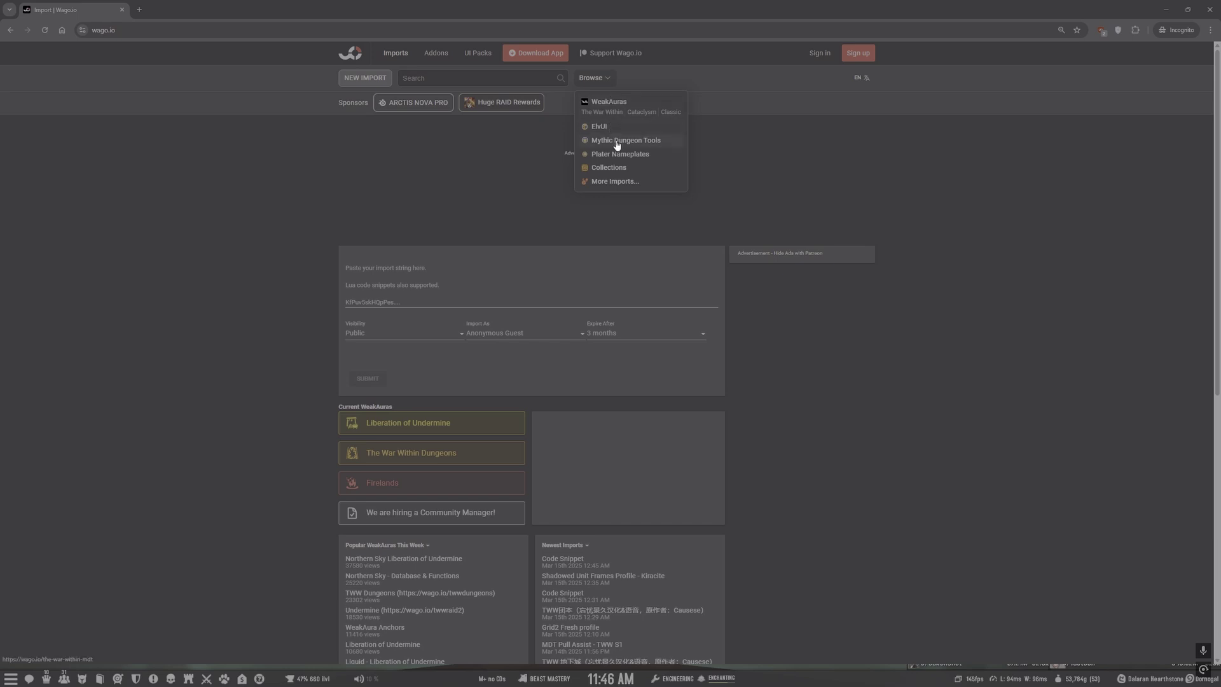
Step: Filter Wago.io's GSE: Advanced Macro Compiler imports to Hunter Beast Mastery and skim the results
left_click(608, 184)
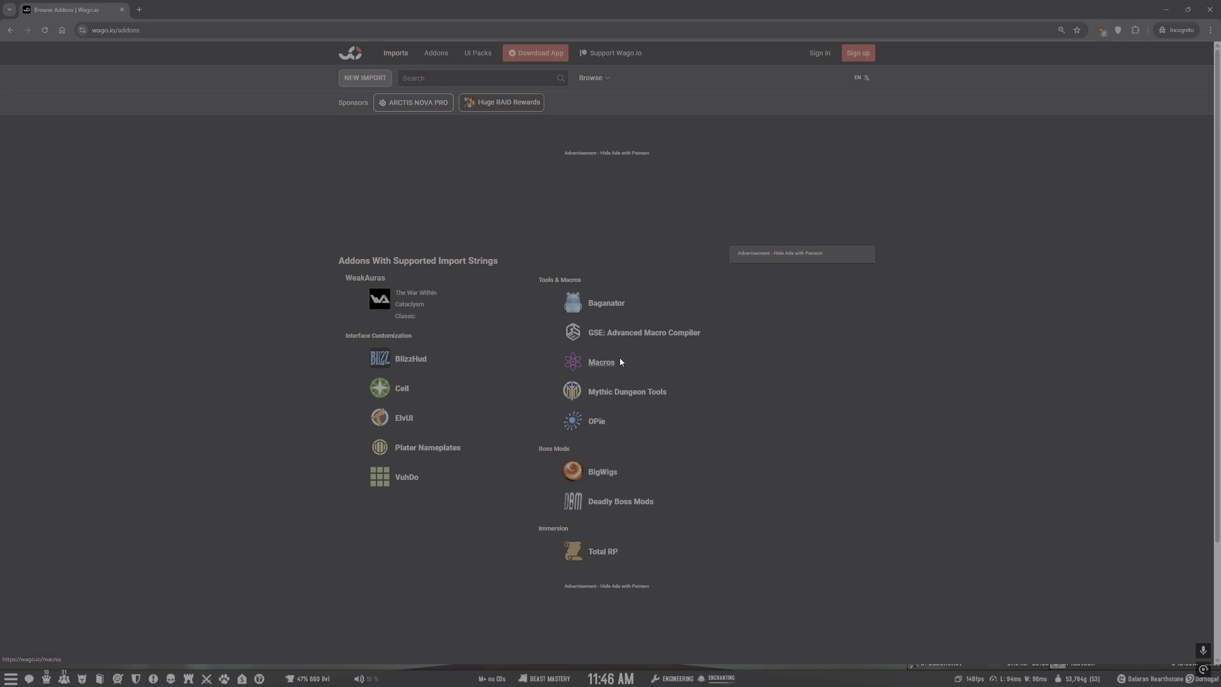
left_click(655, 336)
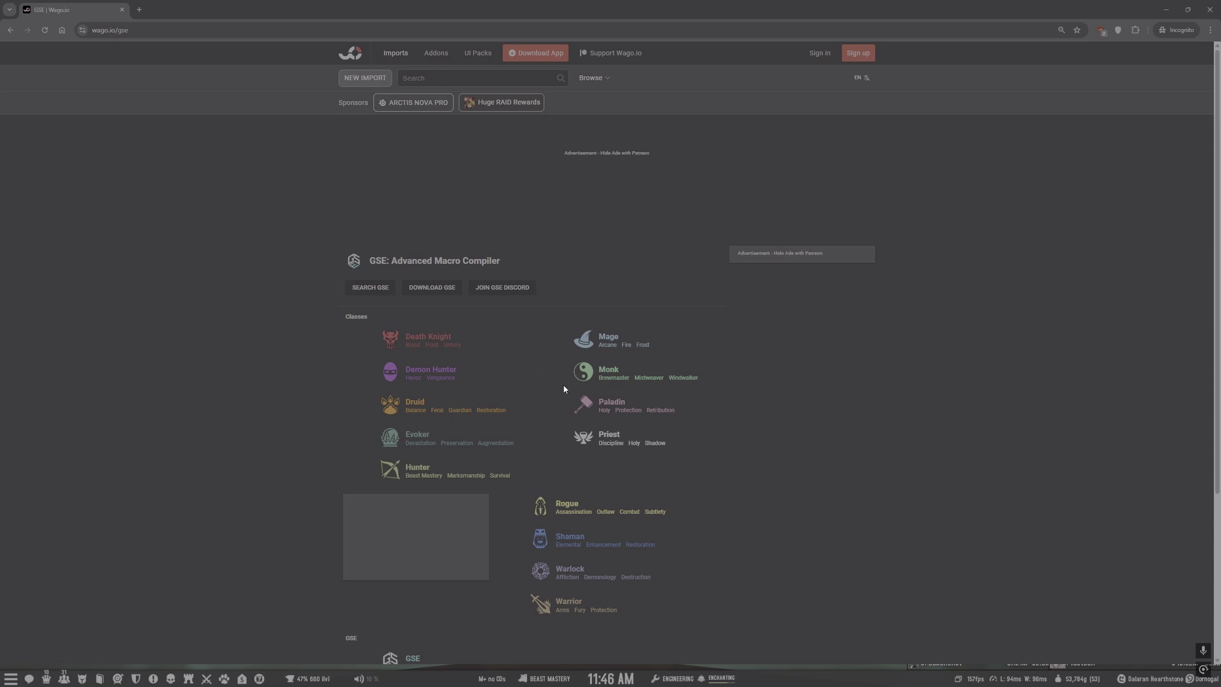
left_click(419, 479)
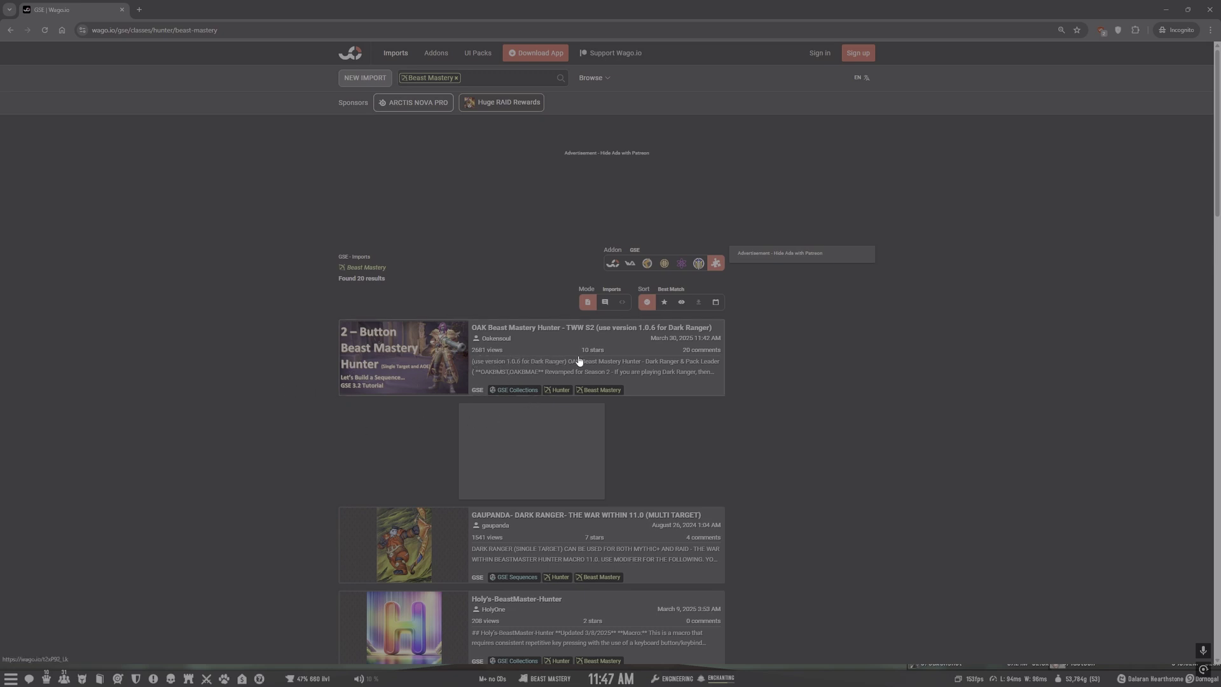
scroll(802, 442, "down", 9)
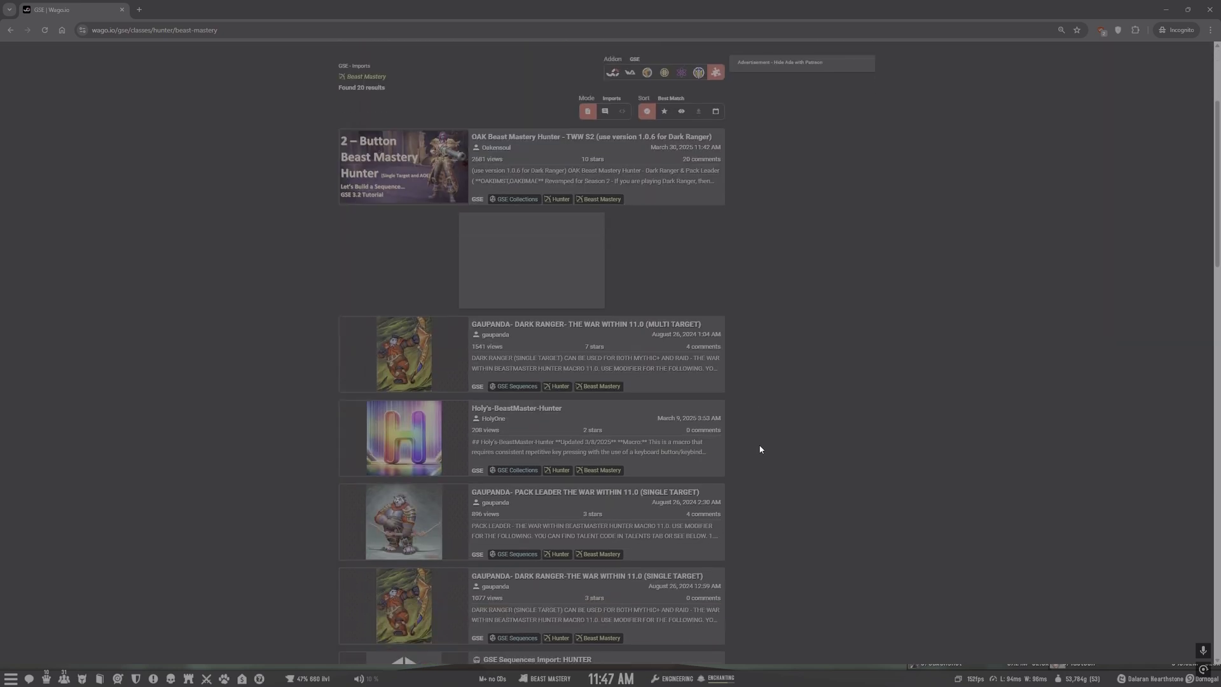
scroll(802, 442, "down", 10)
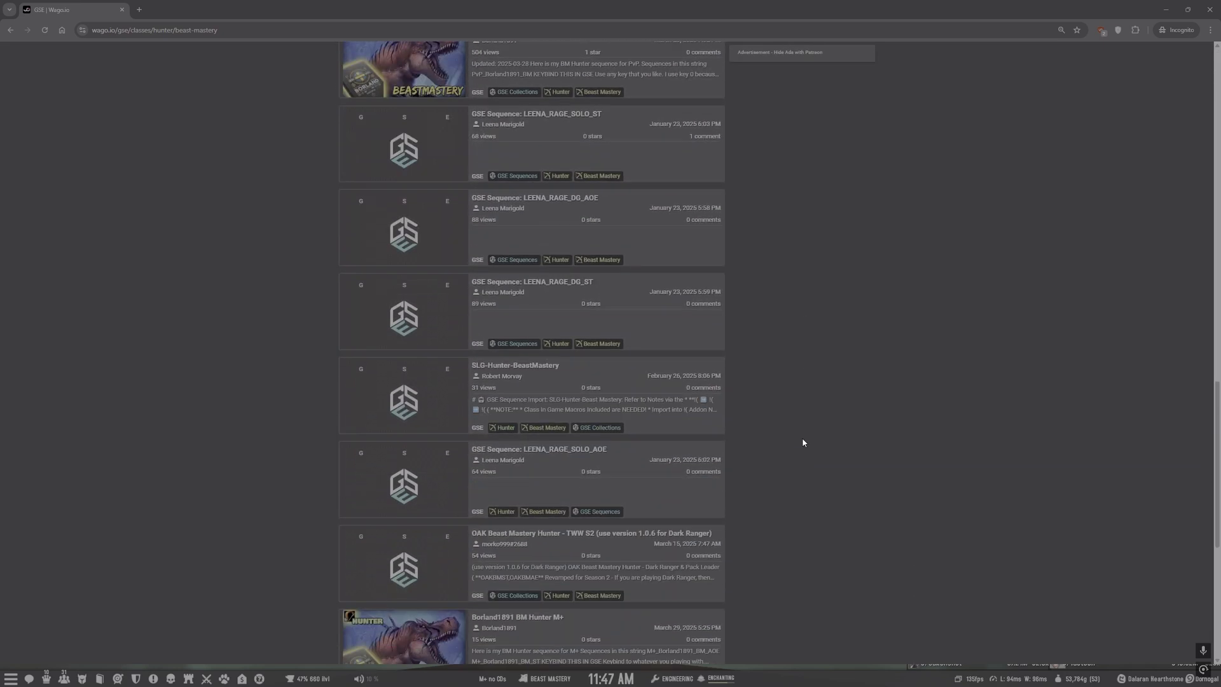
scroll(803, 442, "up", 10)
scroll(802, 442, "up", 9)
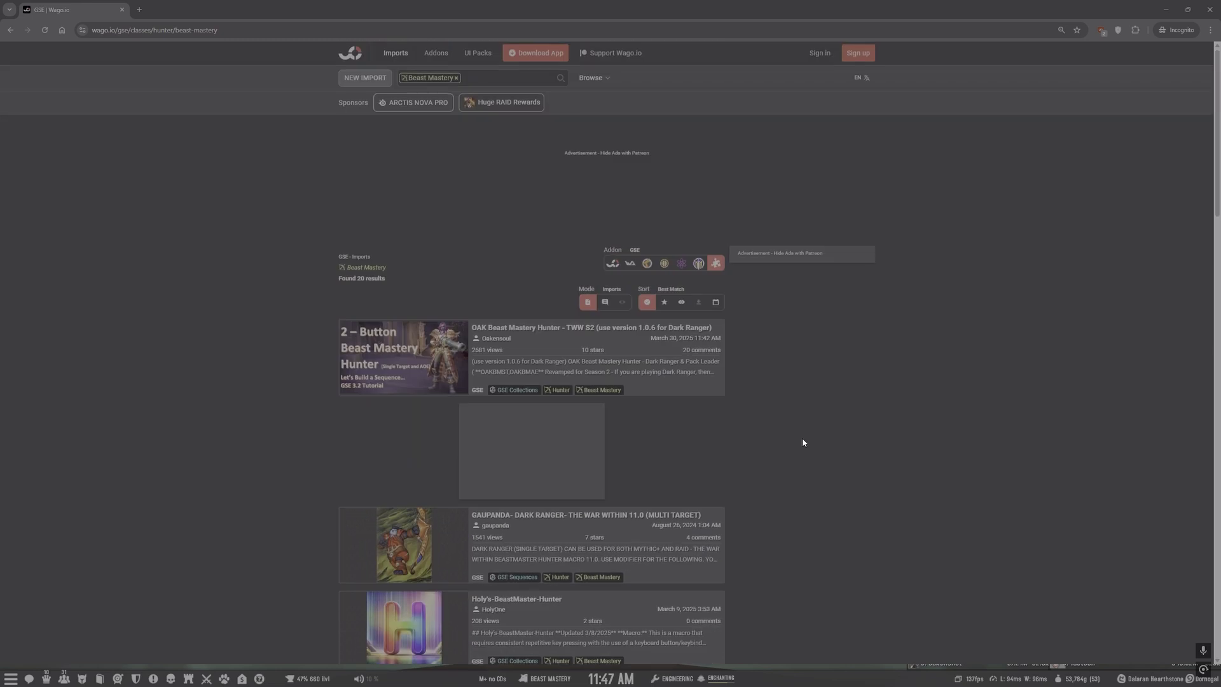
Step: Open the OAK Beast Mastery Hunter TWW S2 page and copy its import string
left_click(515, 349)
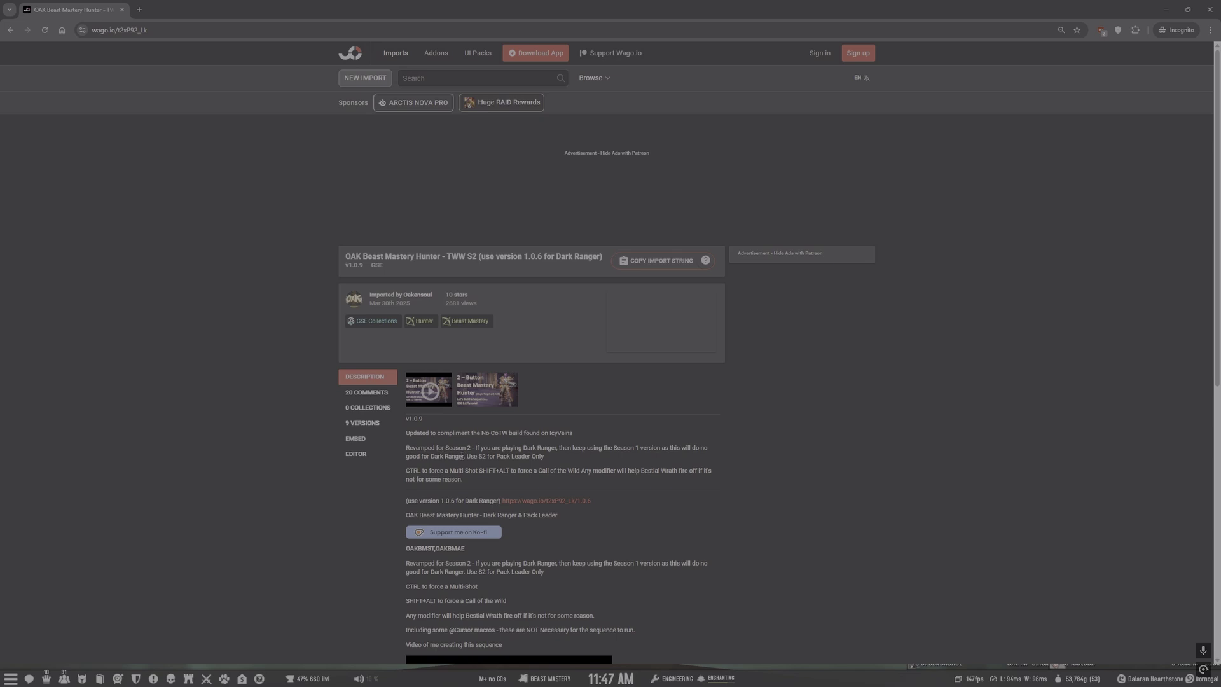
scroll(616, 533, "down", 2)
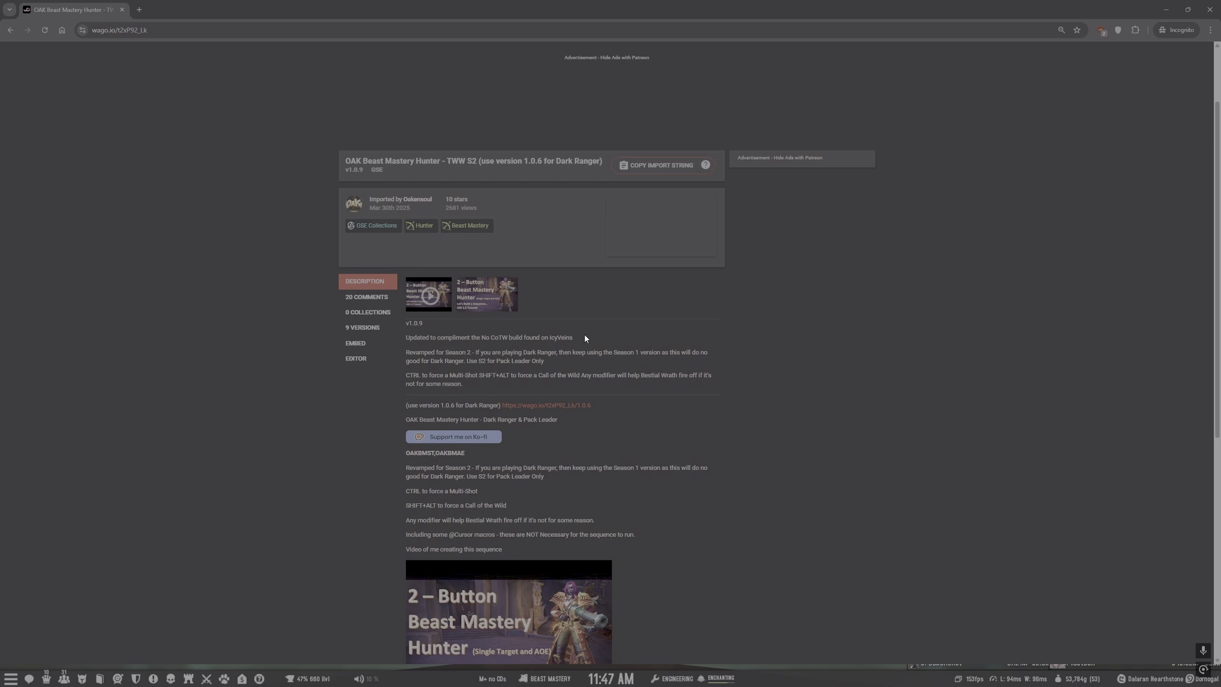
left_click(669, 168)
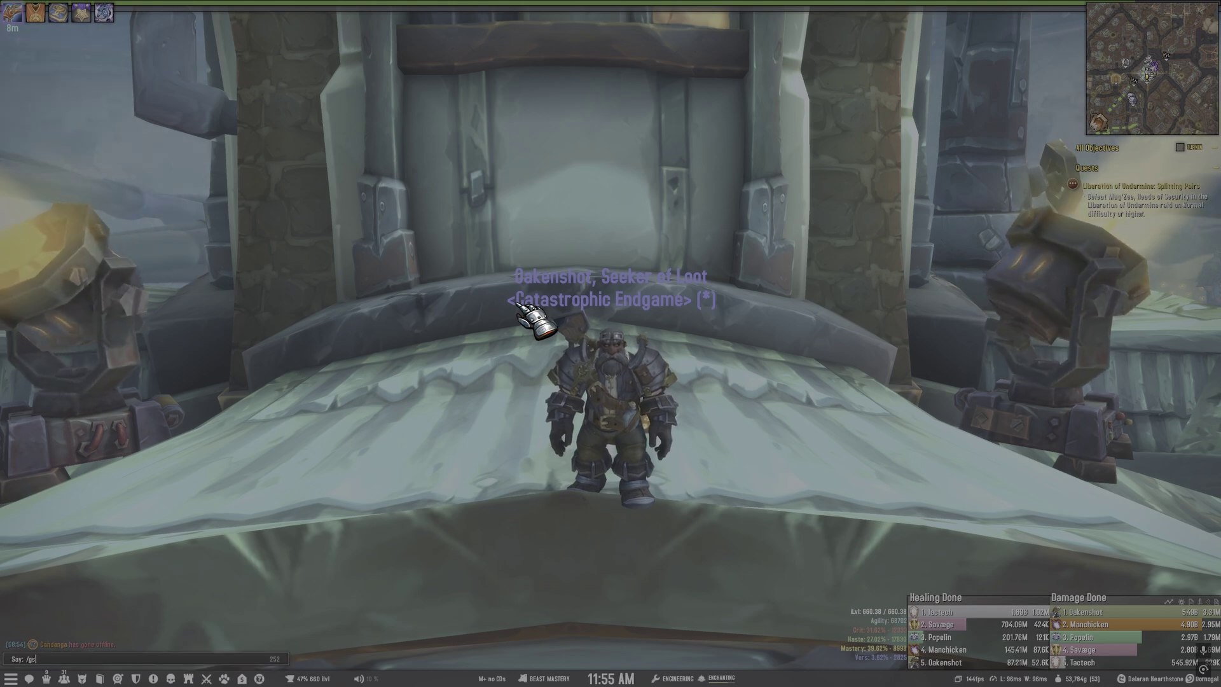
Step: Open the GSE toolbar with /gse, reopening it once, and move it to the left
type("/gse")
key("Return")
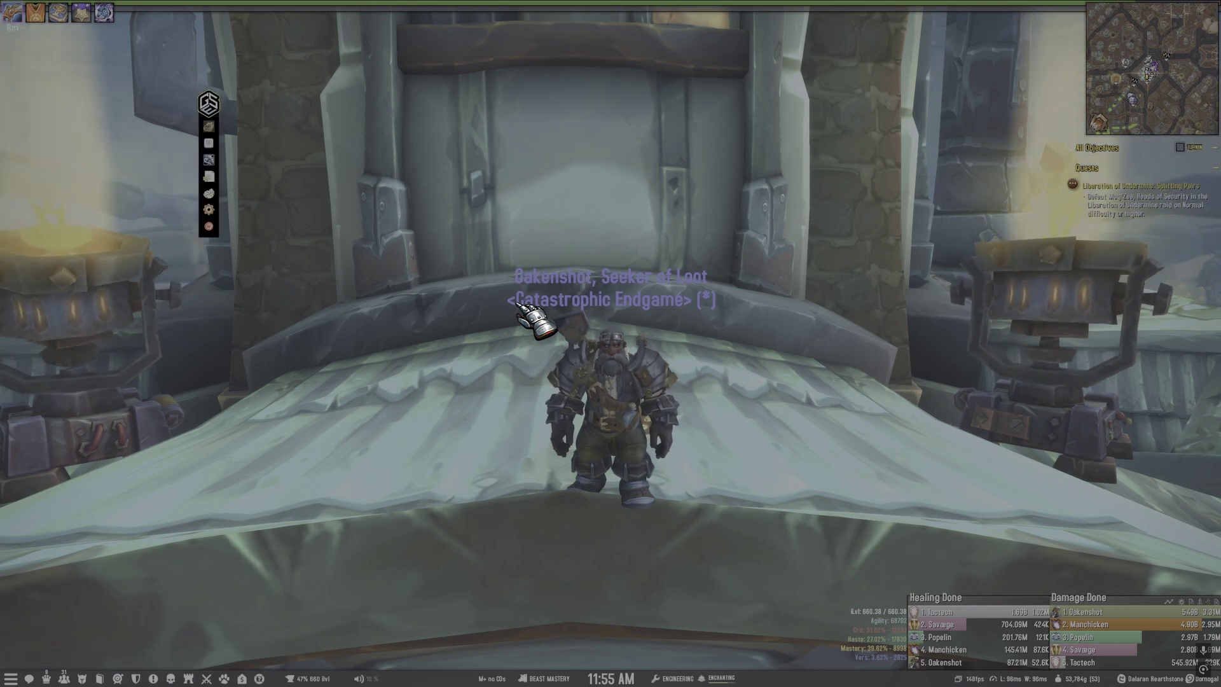
left_click_drag(215, 101, 604, 141)
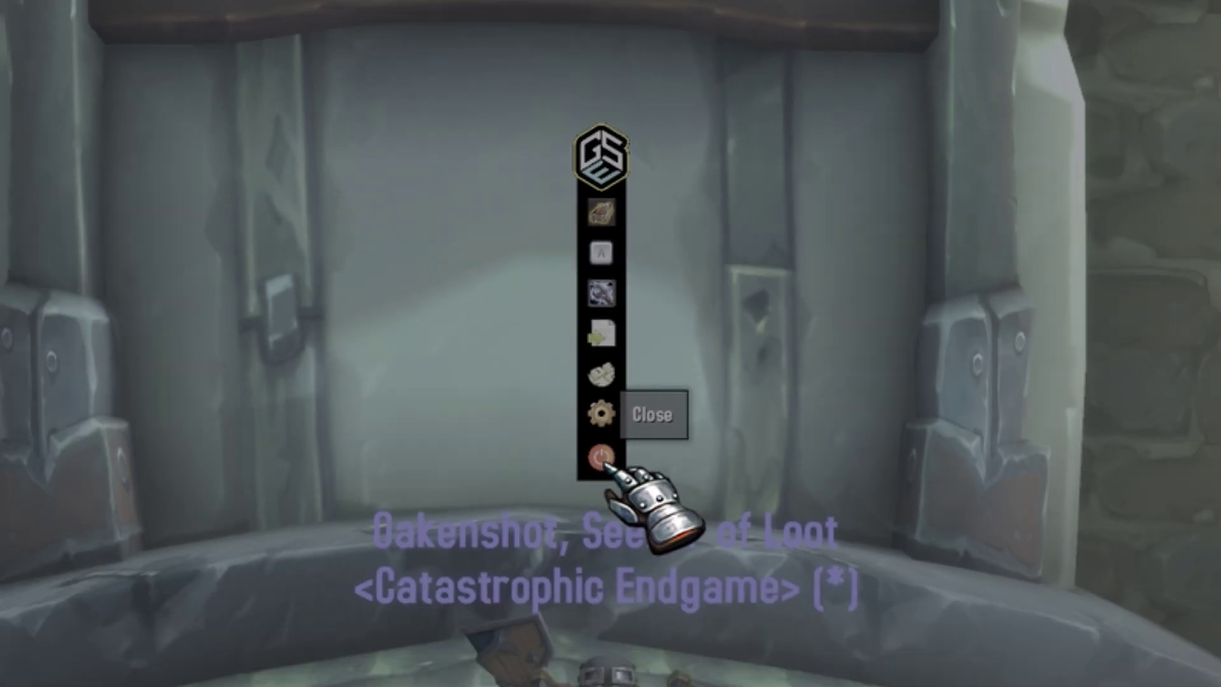
left_click(599, 545)
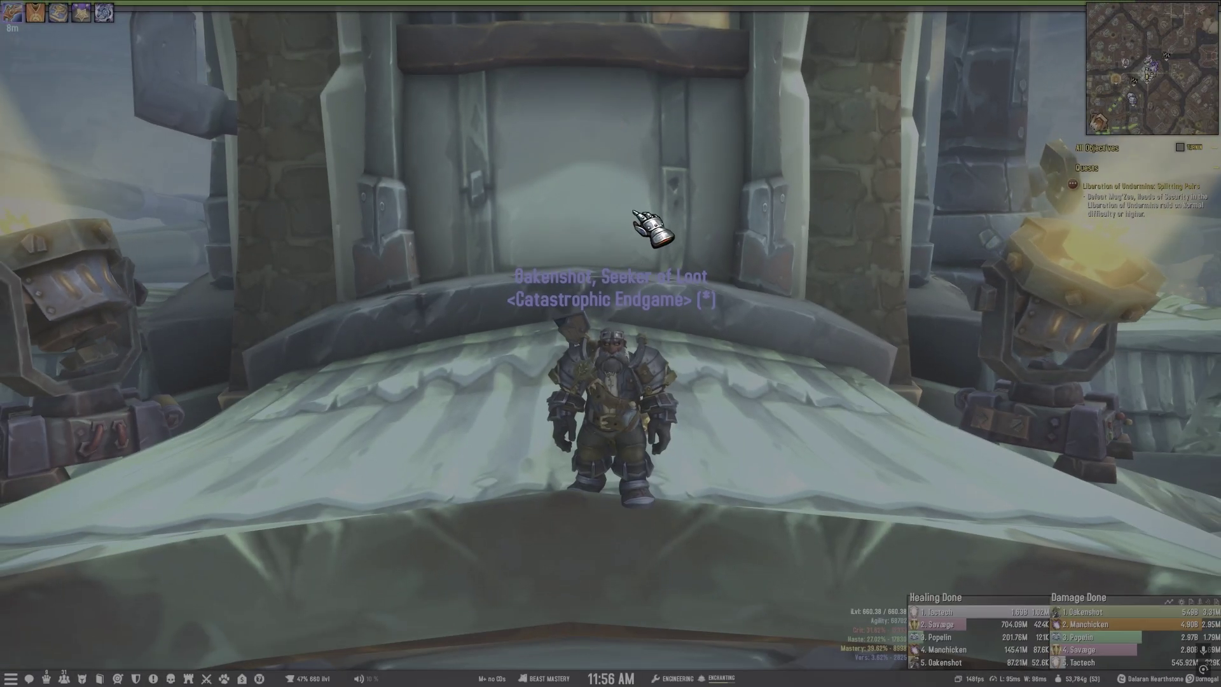
key("Return")
type("/gse")
key("Return")
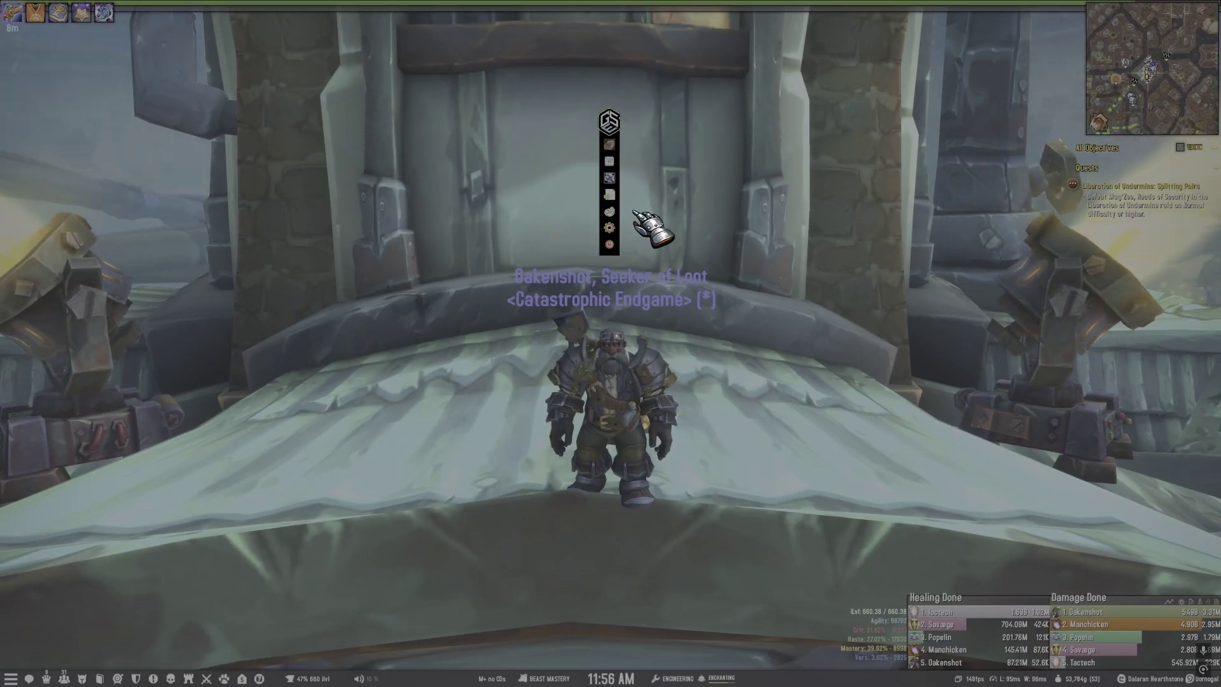
left_click_drag(600, 128, 280, 145)
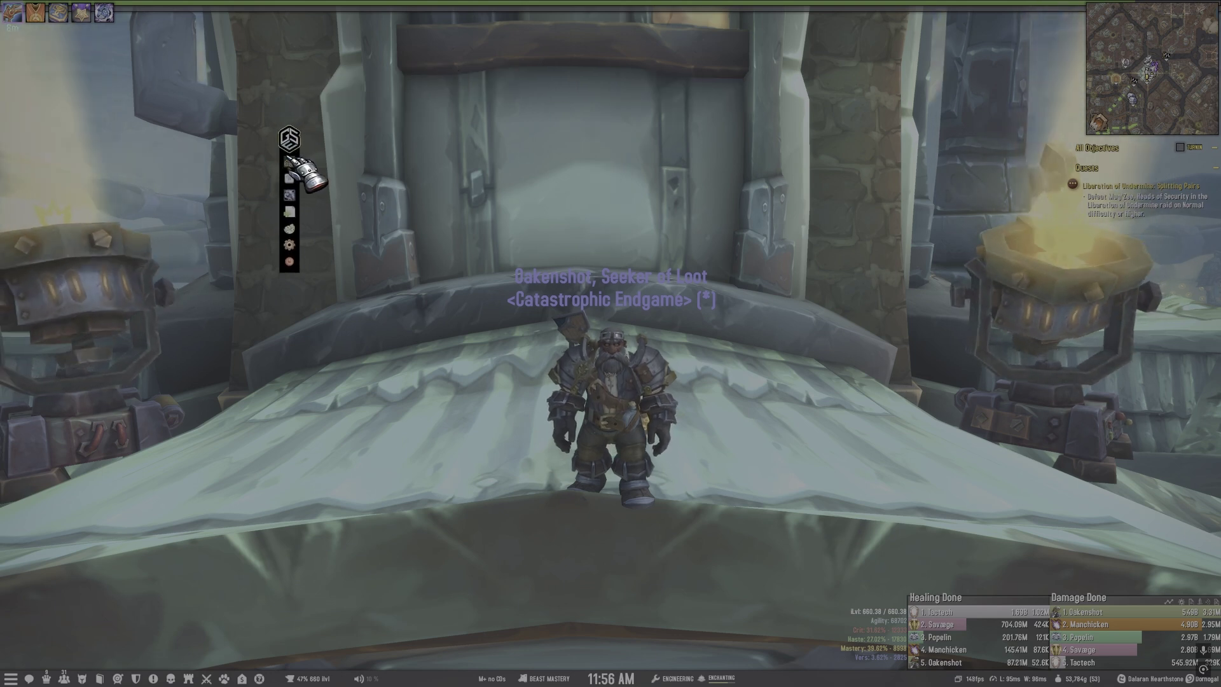
Step: Paste the copied Beast Mastery string into GSE's import dialog and import it
left_click(288, 211)
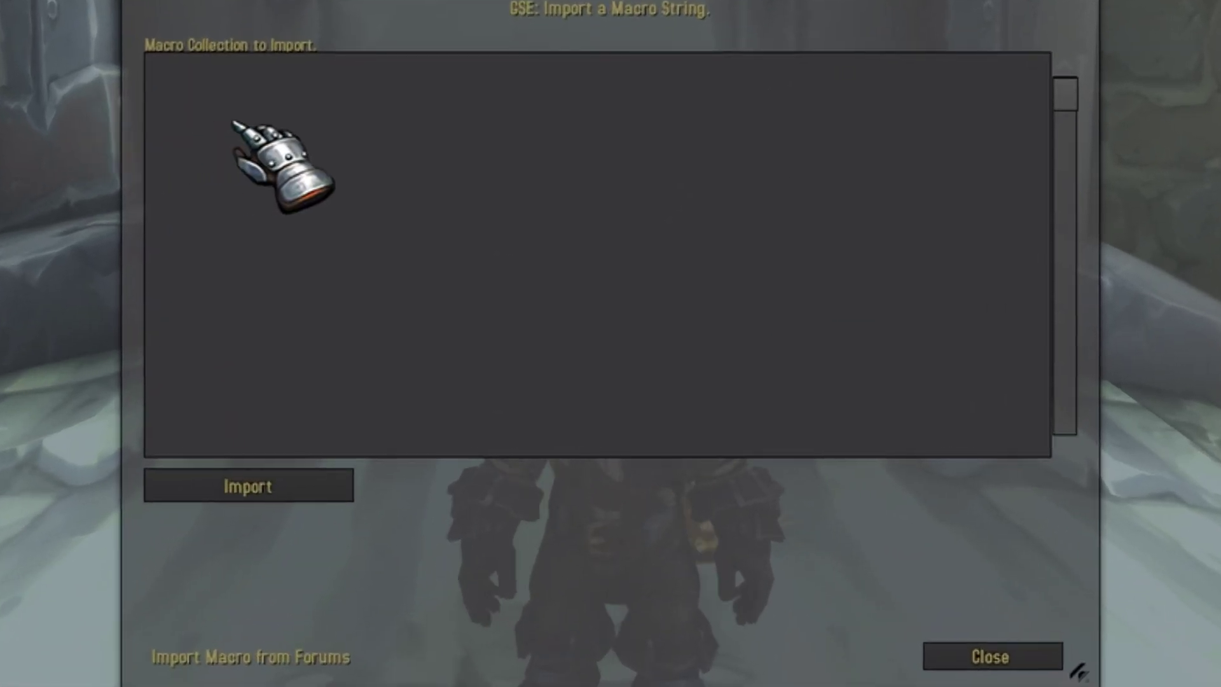
left_click(338, 167)
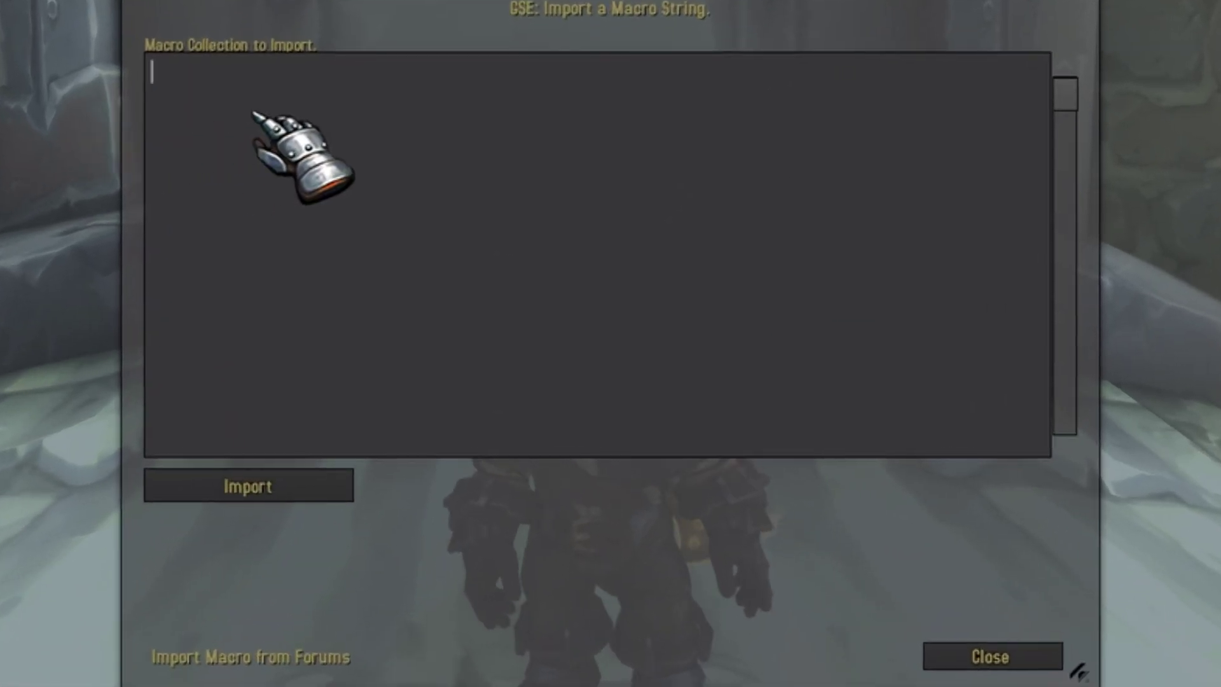
key("ctrl+v")
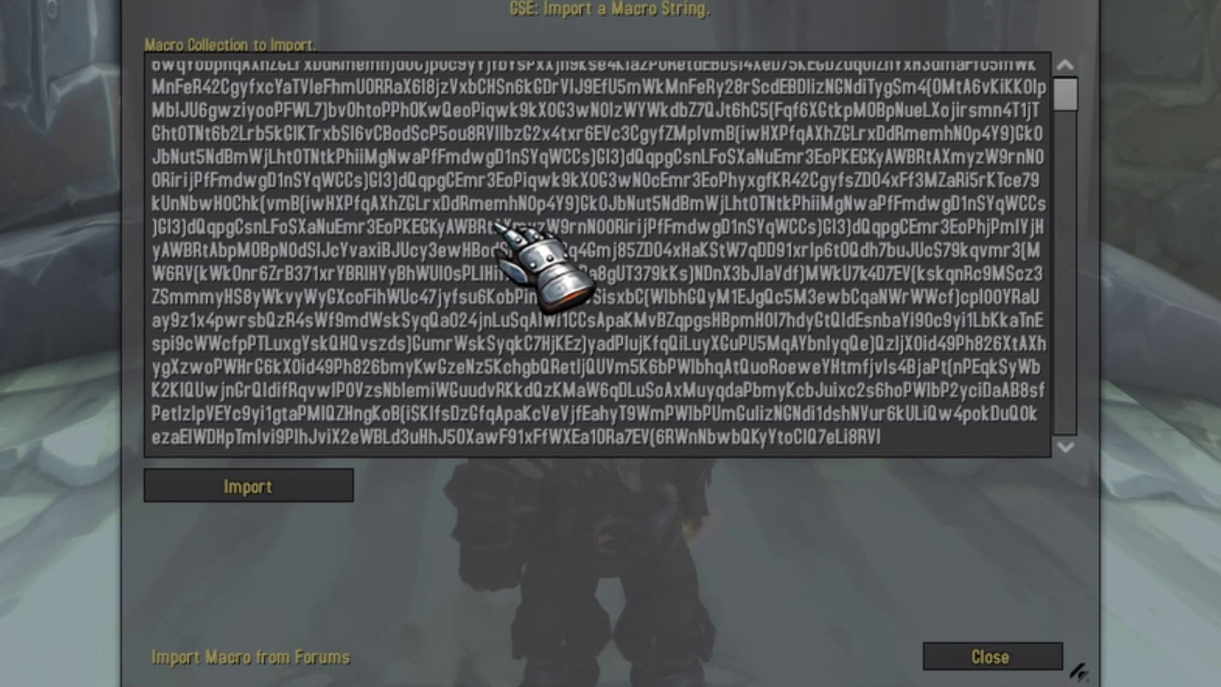
left_click(254, 486)
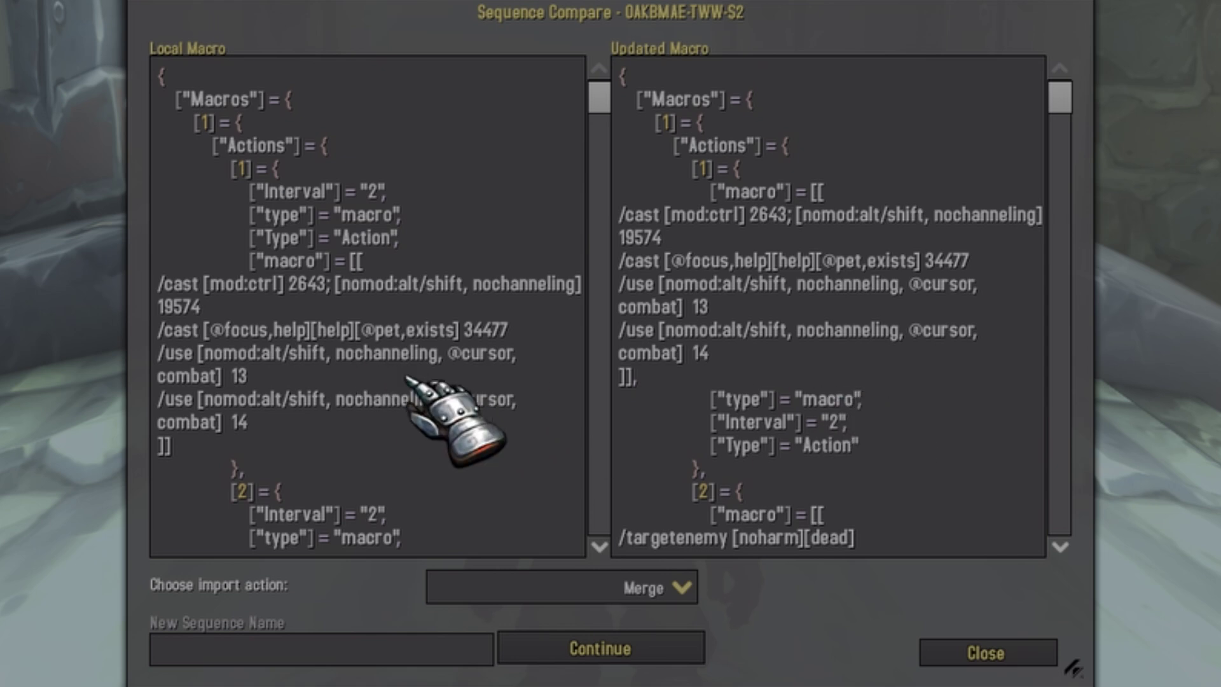
Step: Try the Ignore, Rename New Macro and Replace import actions for OAKBMAE-TWW-S2, settling on Ignore
left_click(681, 586)
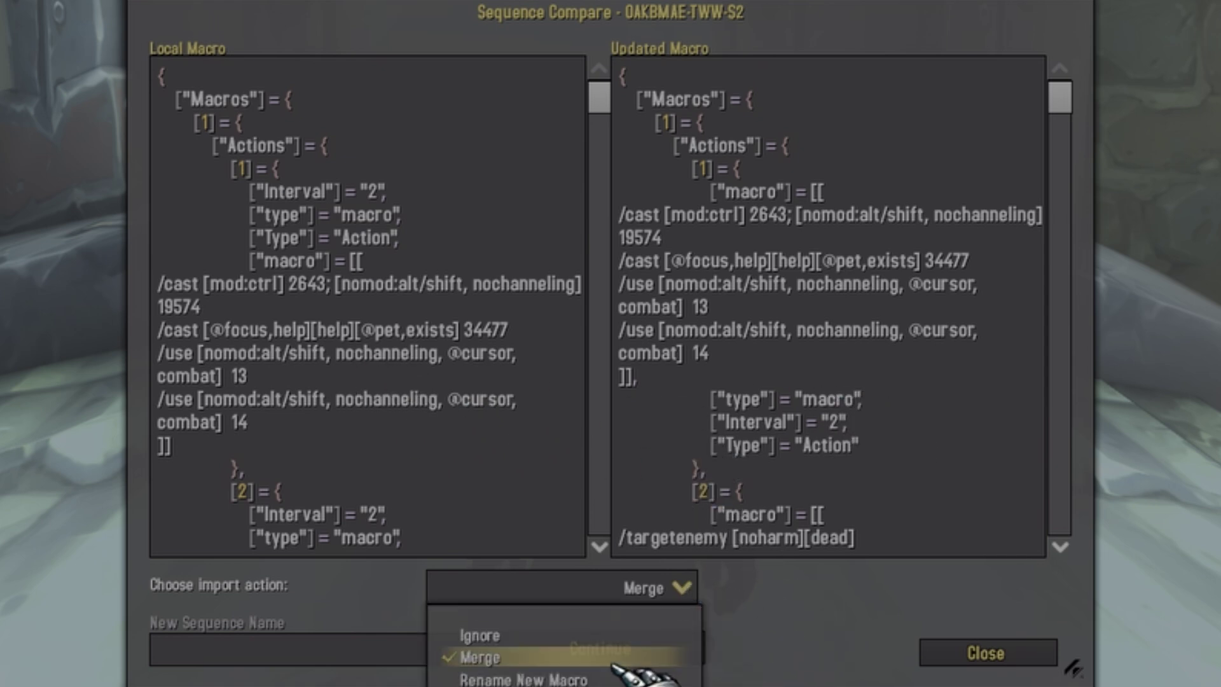
left_click(595, 633)
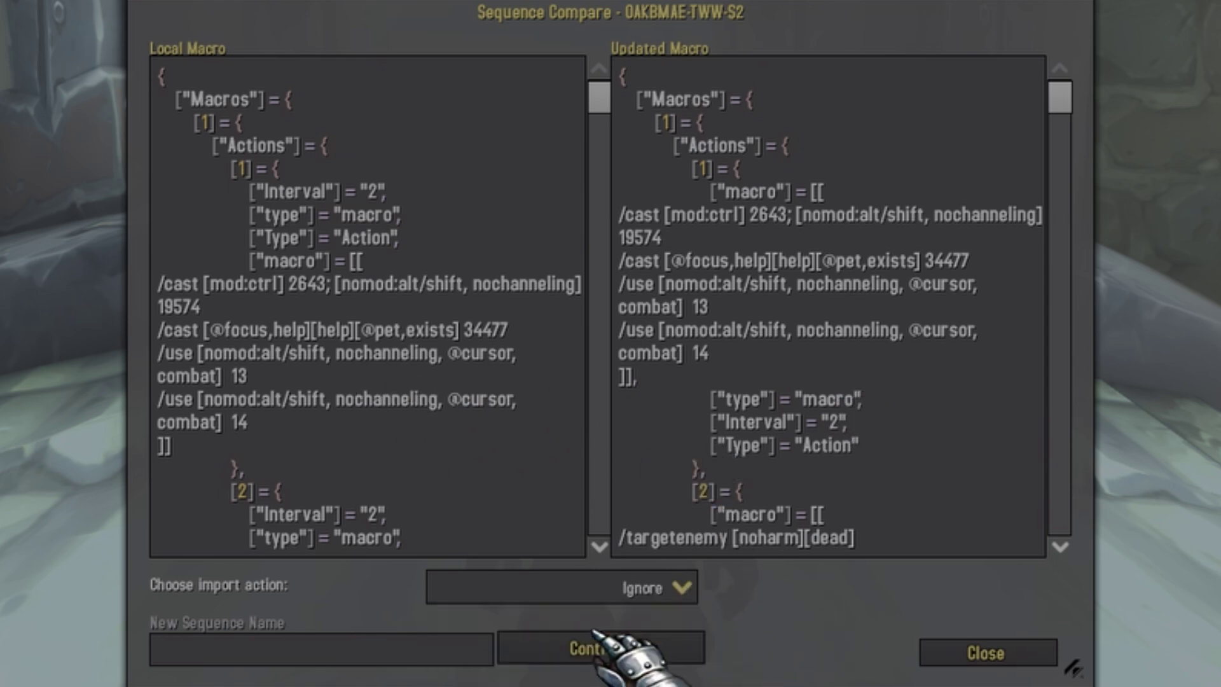
left_click(681, 588)
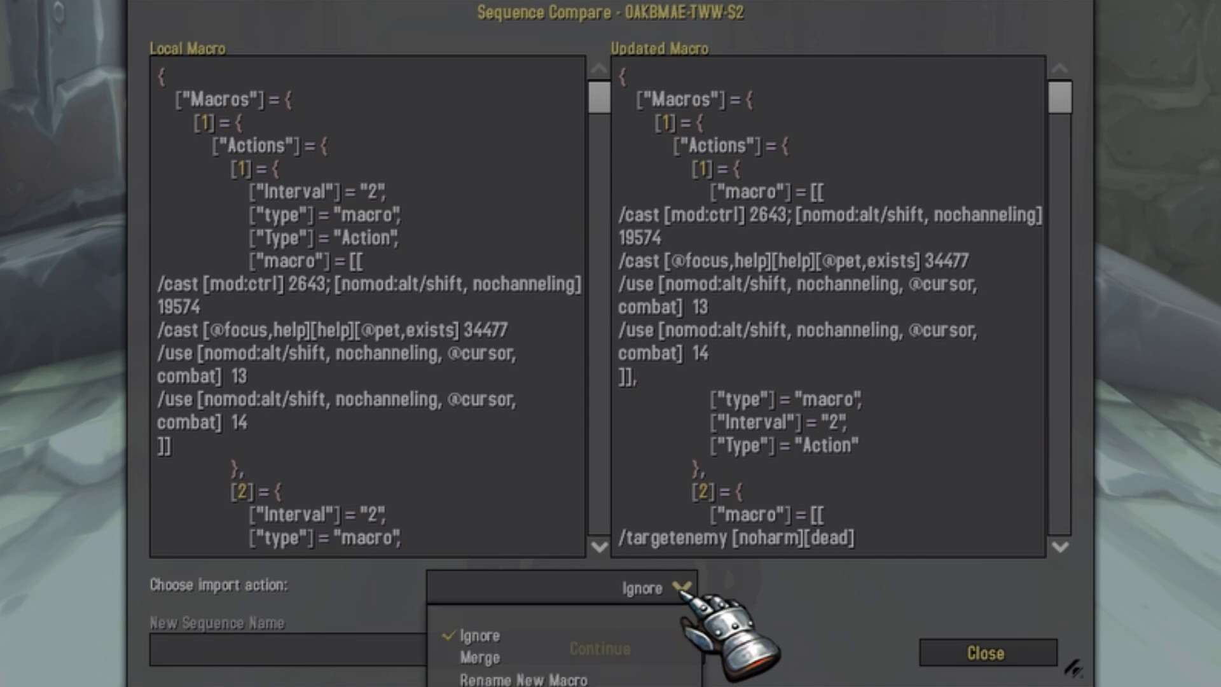
left_click(636, 679)
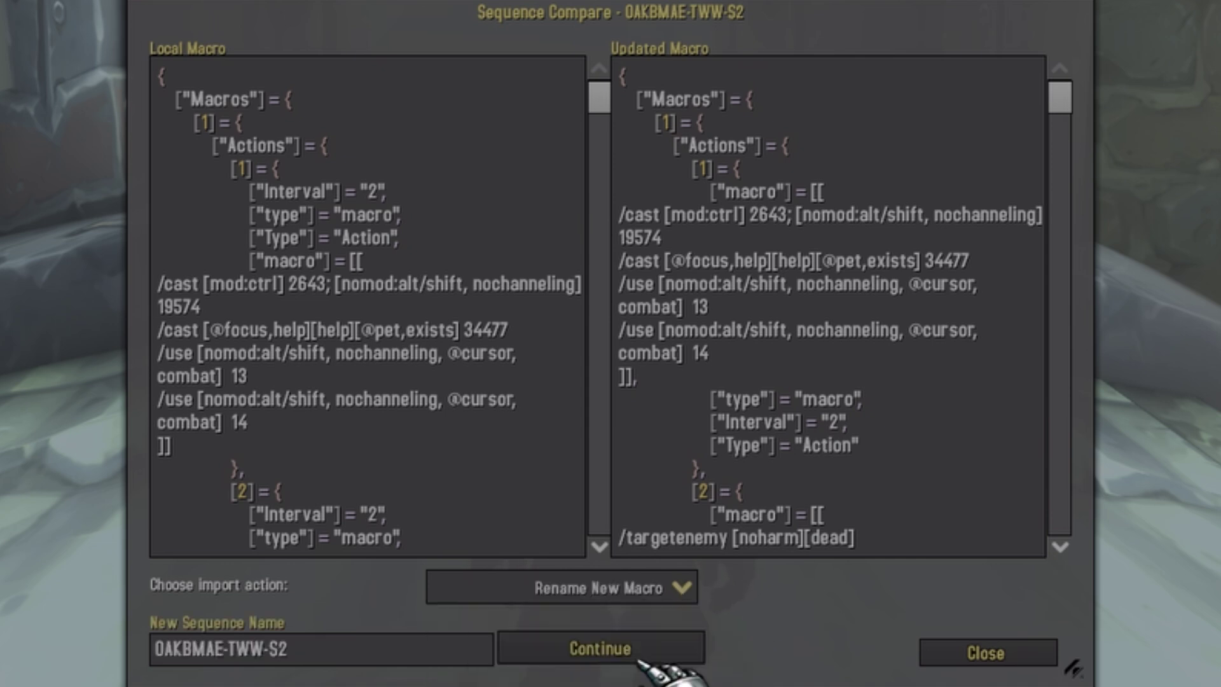
left_click(679, 588)
left_click(502, 685)
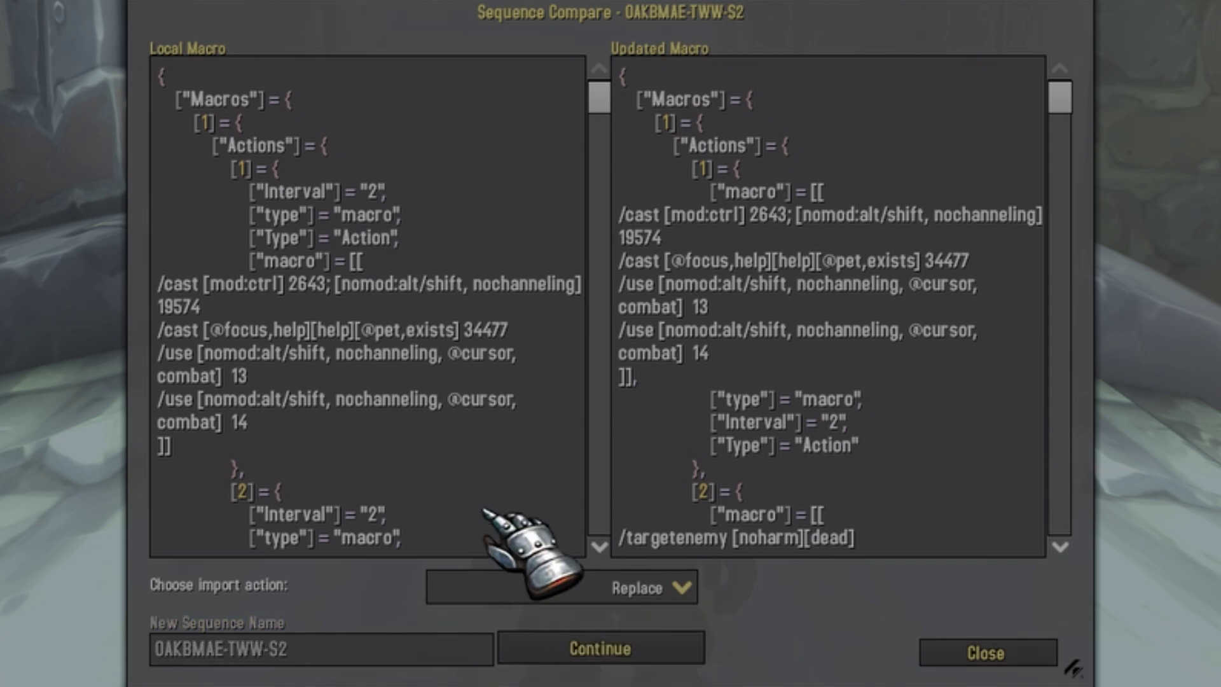
left_click(679, 587)
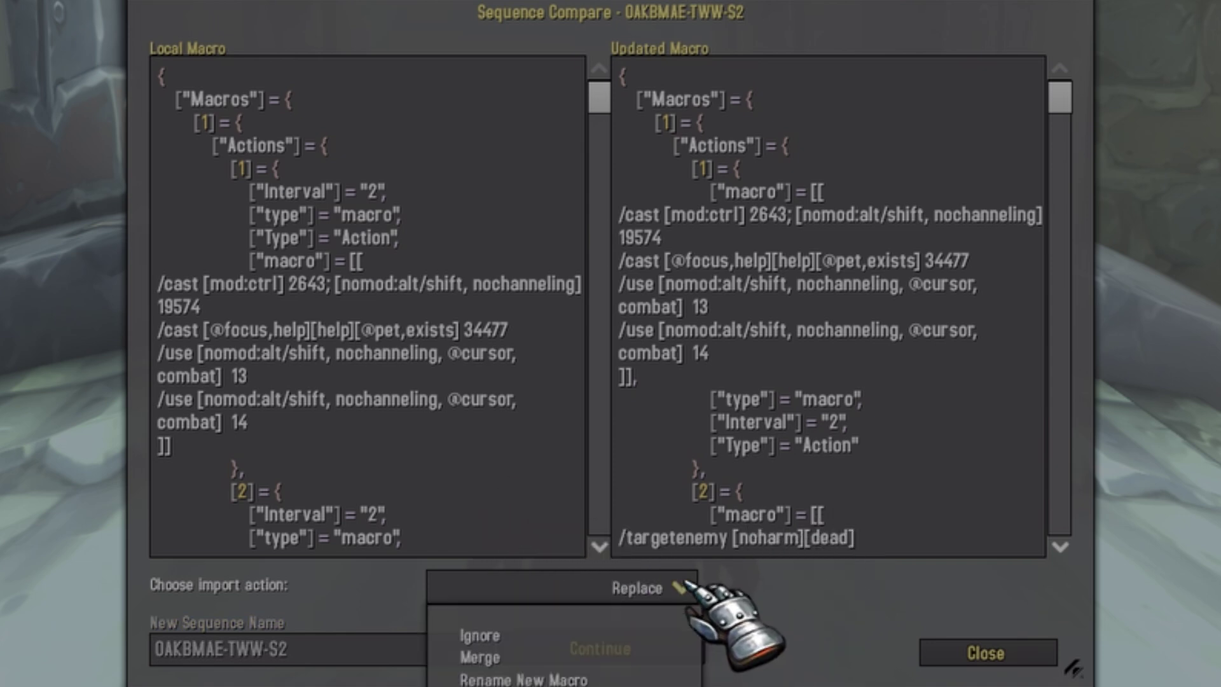
left_click(620, 634)
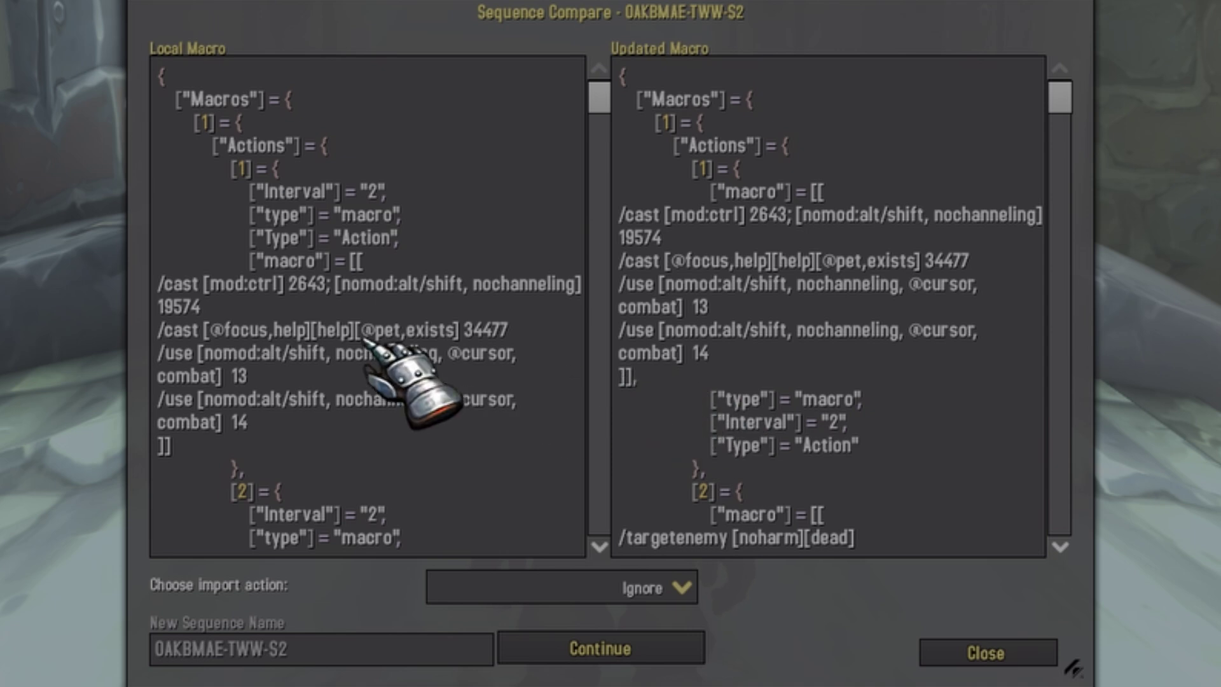